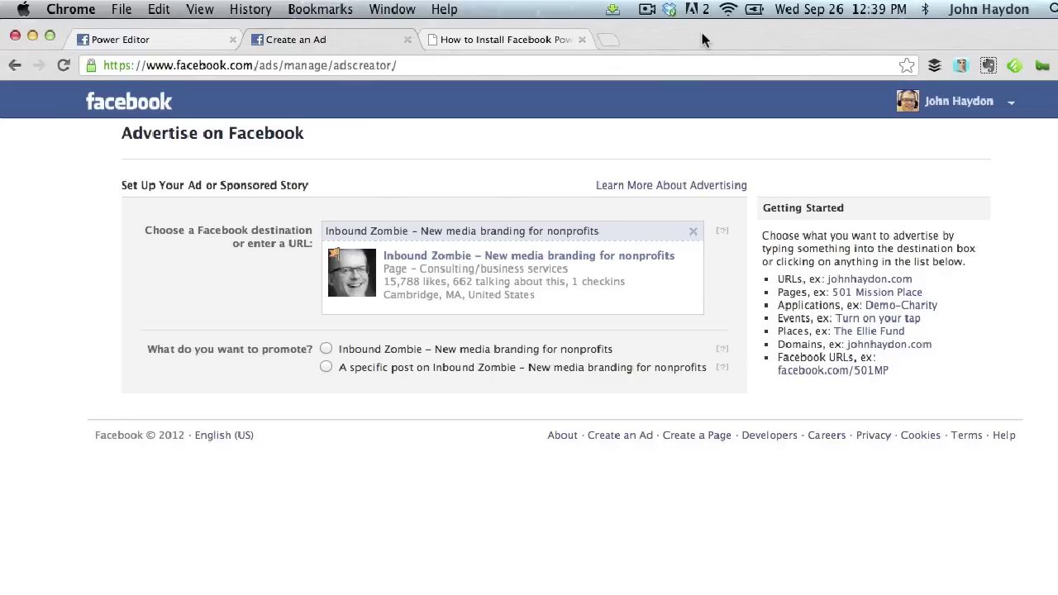
Step: Review the How to Install Facebook Power Editor guide and switch to Power Editor's custom audiences
click(516, 40)
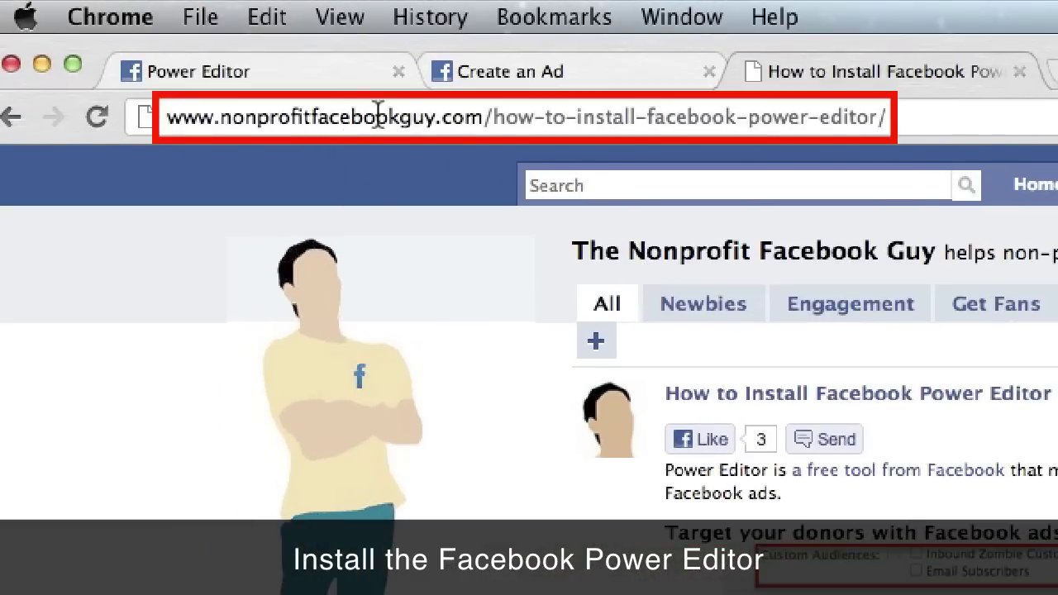
drag(486, 116, 936, 116)
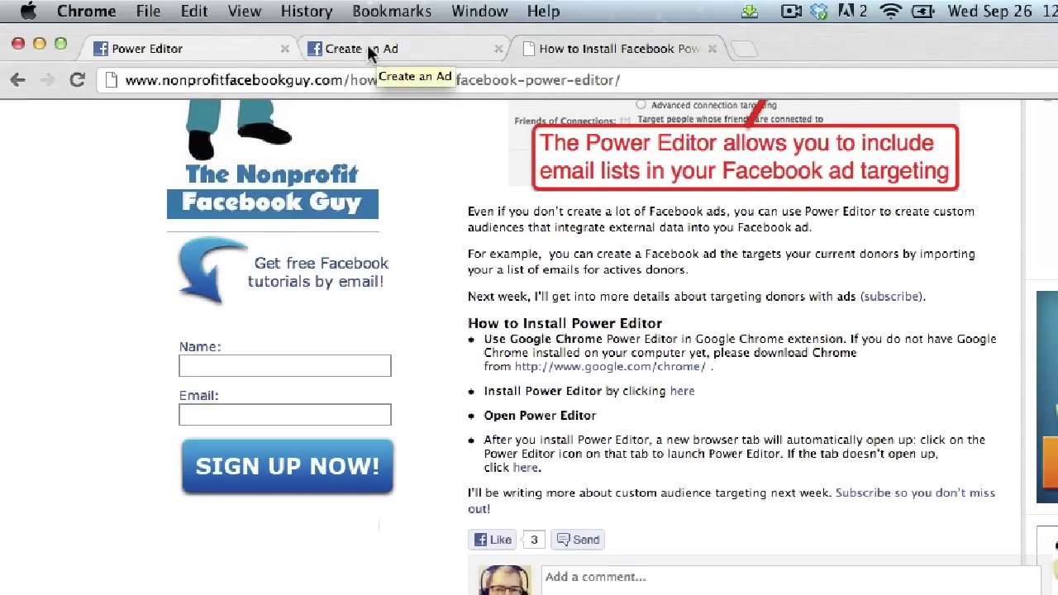
click(187, 48)
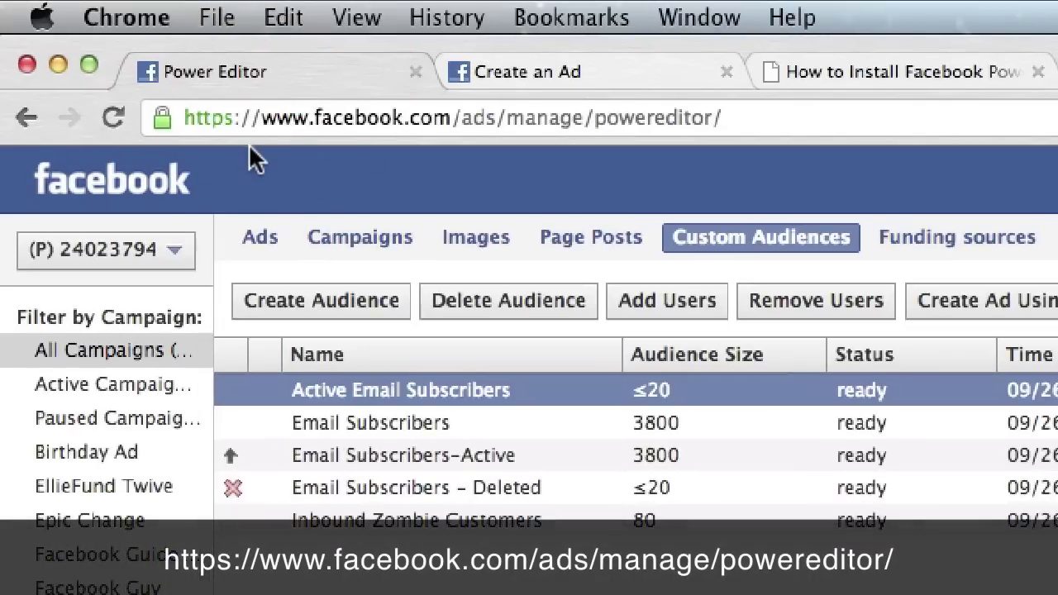
click(315, 118)
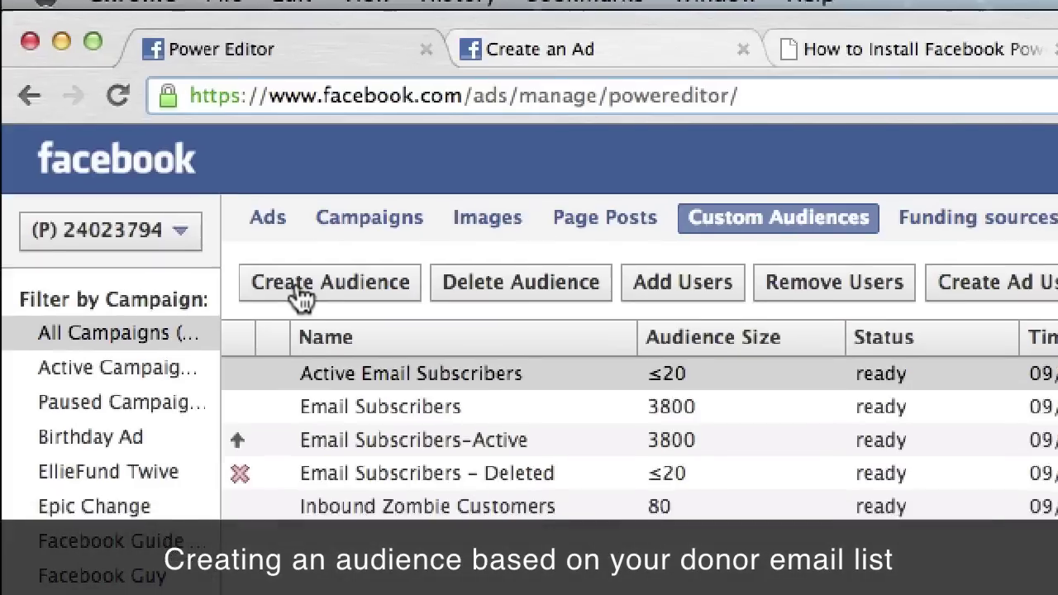
Step: Start an Emails-type custom audience named Lapsed Donors and close the dialog without creating it
click(287, 301)
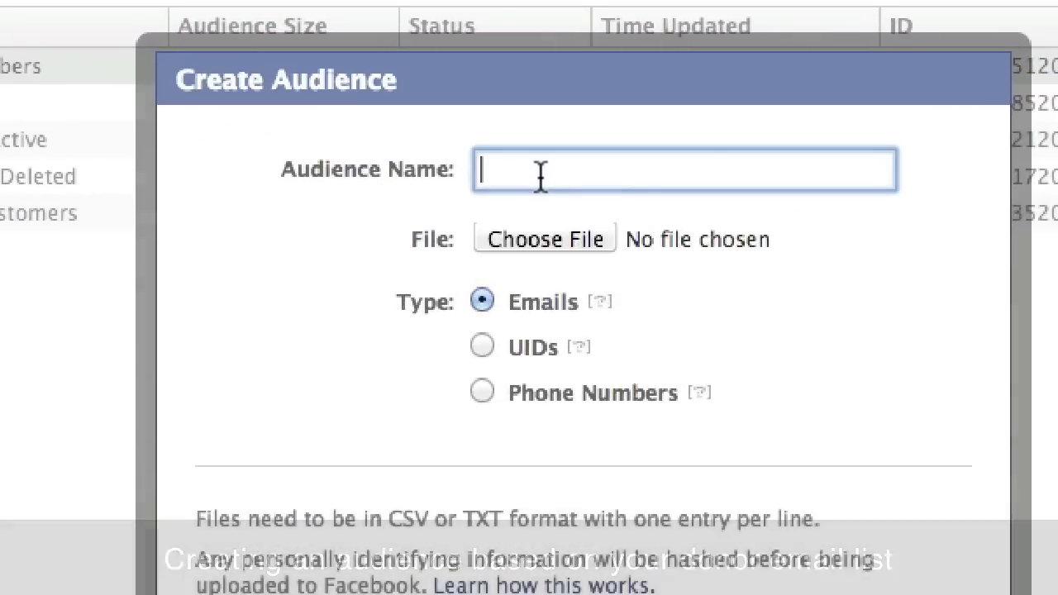
text(Lapsed )
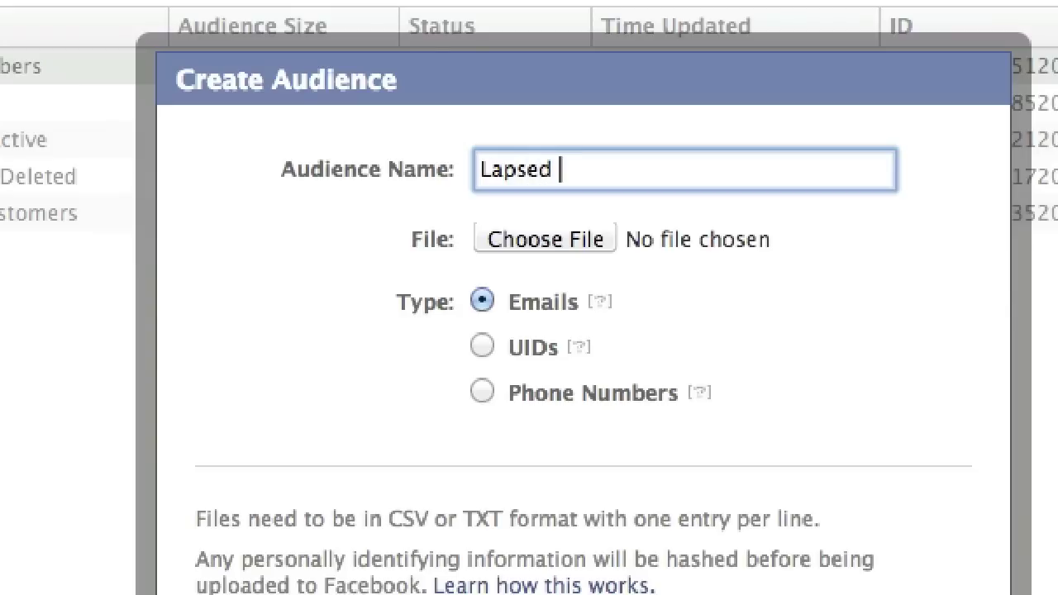
text(Donors)
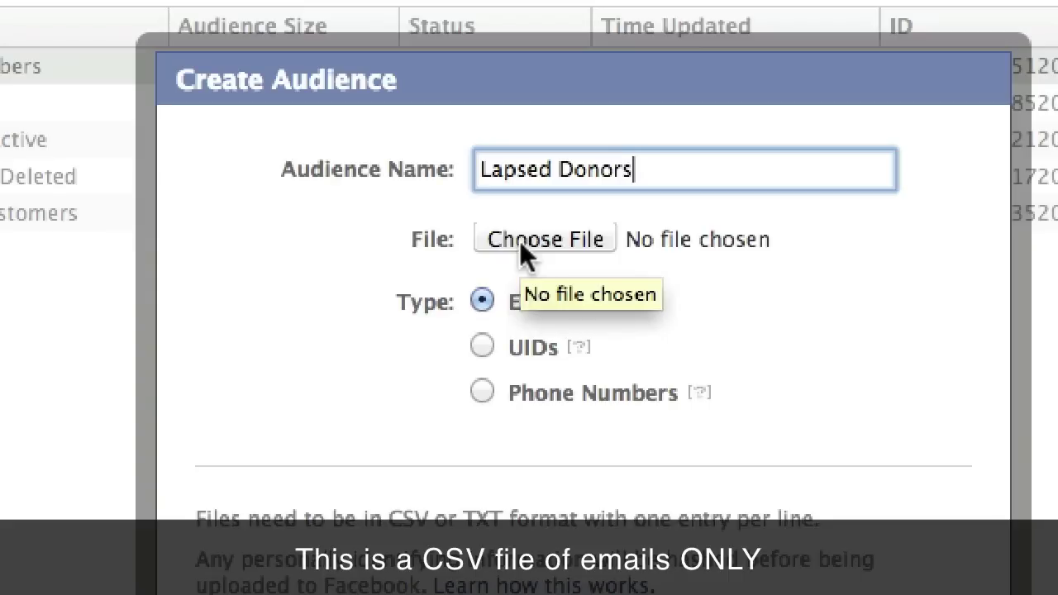
click(724, 293)
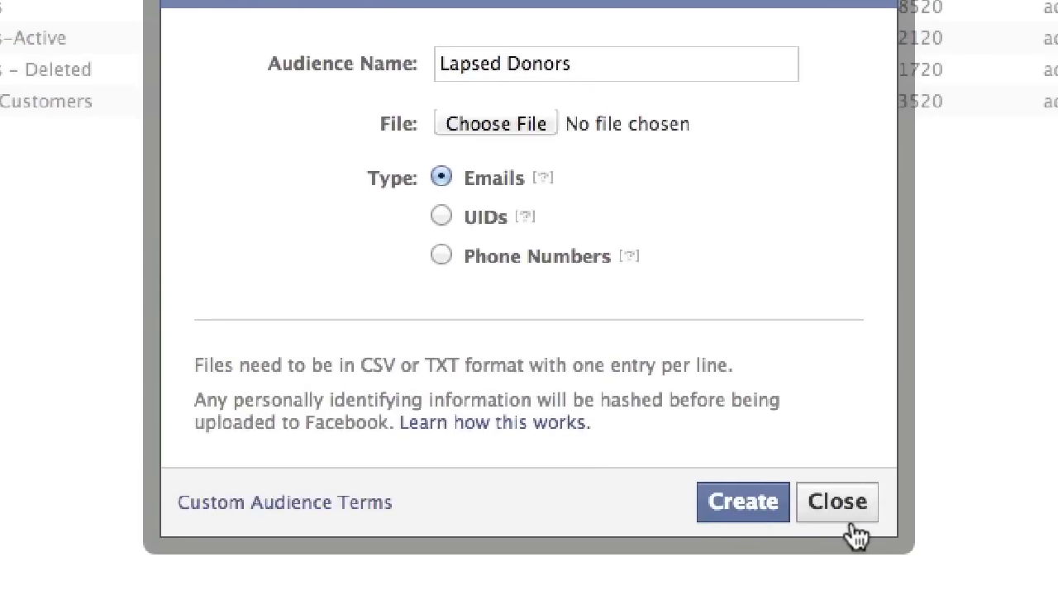
click(851, 513)
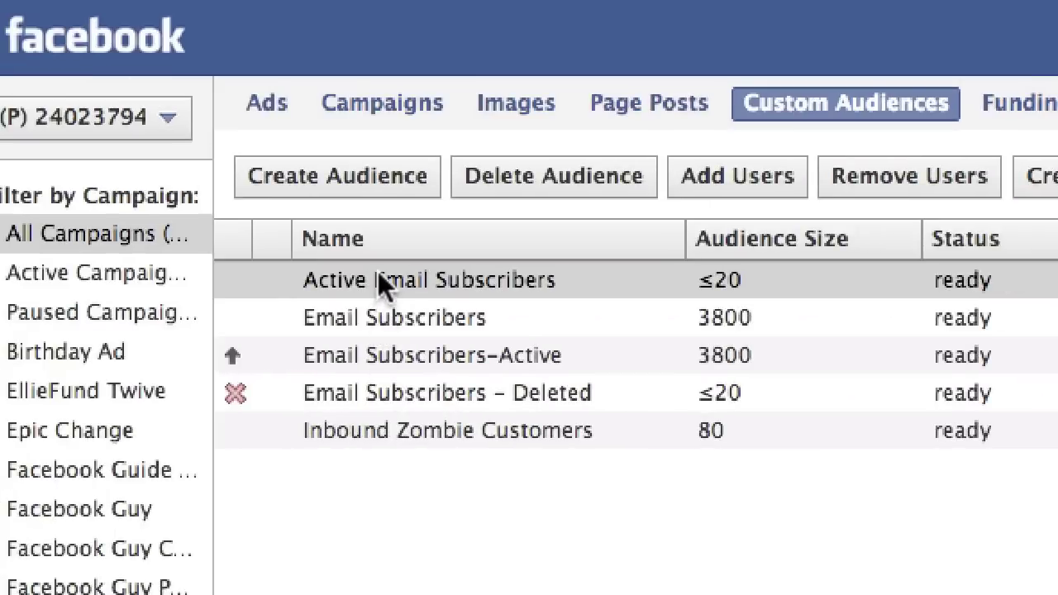
Step: Look through the existing audiences Active Email Subscribers, Email Subscribers and Email Subscribers-Active
click(352, 268)
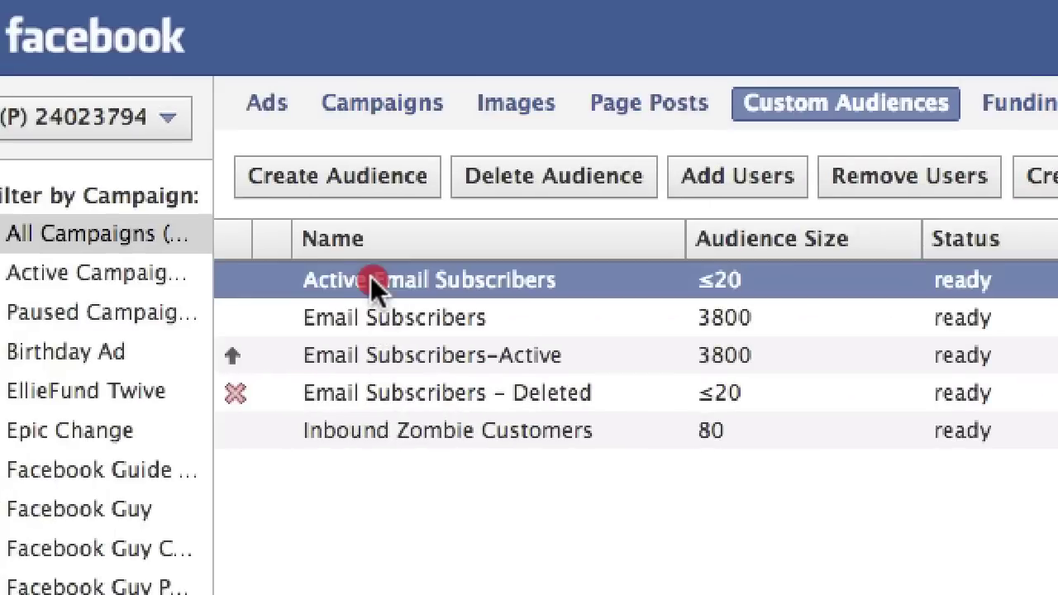
click(338, 318)
click(378, 357)
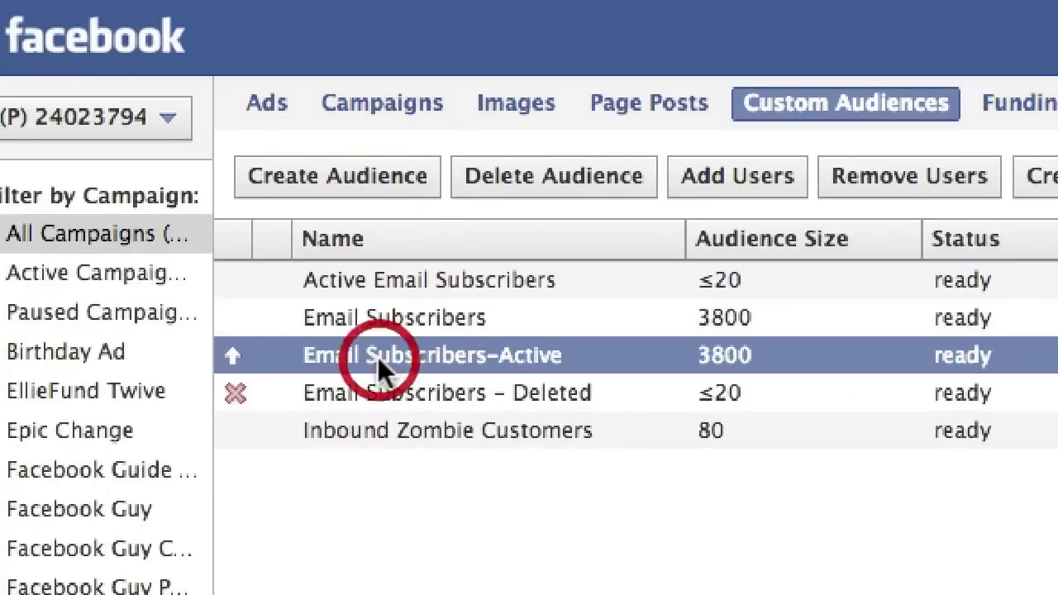
click(359, 280)
click(365, 317)
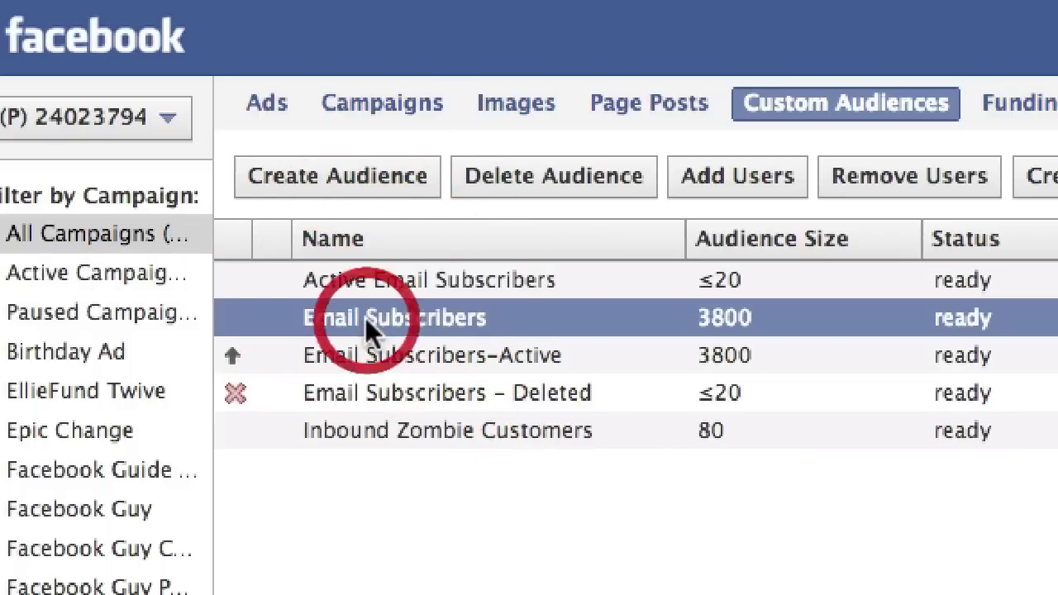
click(381, 354)
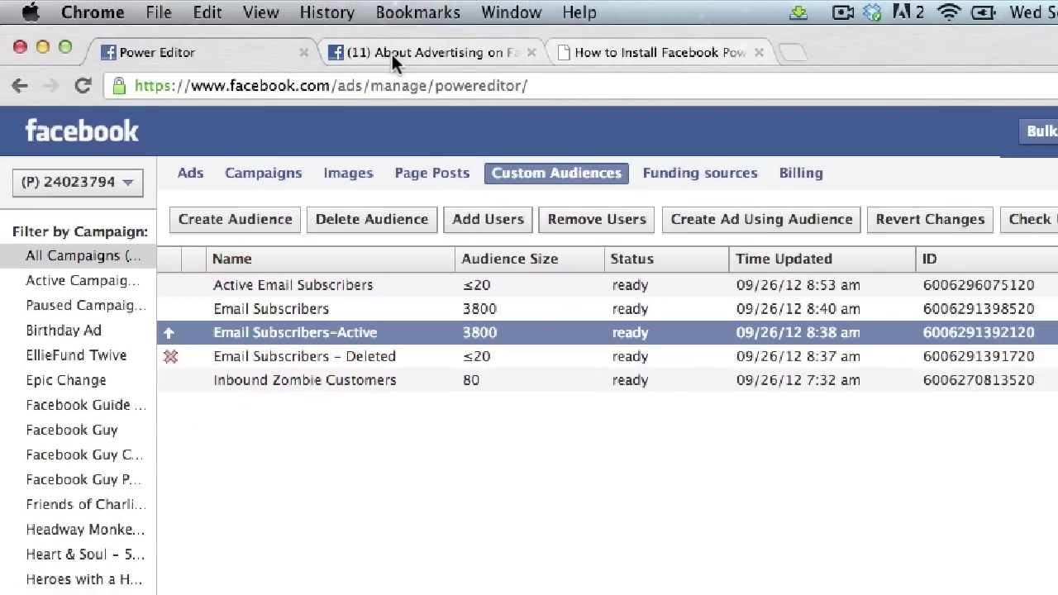
click(390, 57)
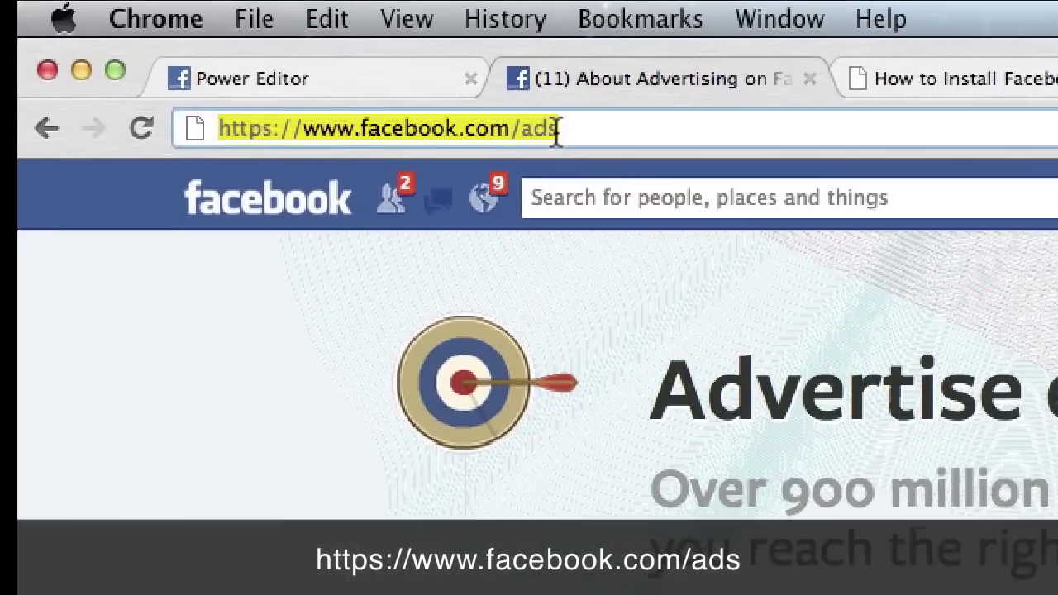
click(586, 132)
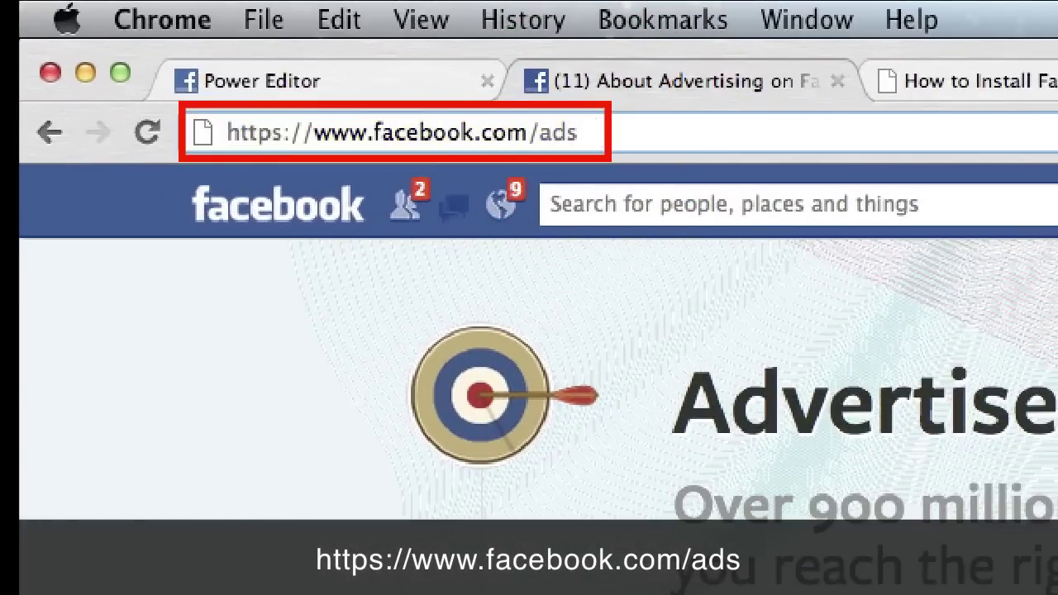
key(Return)
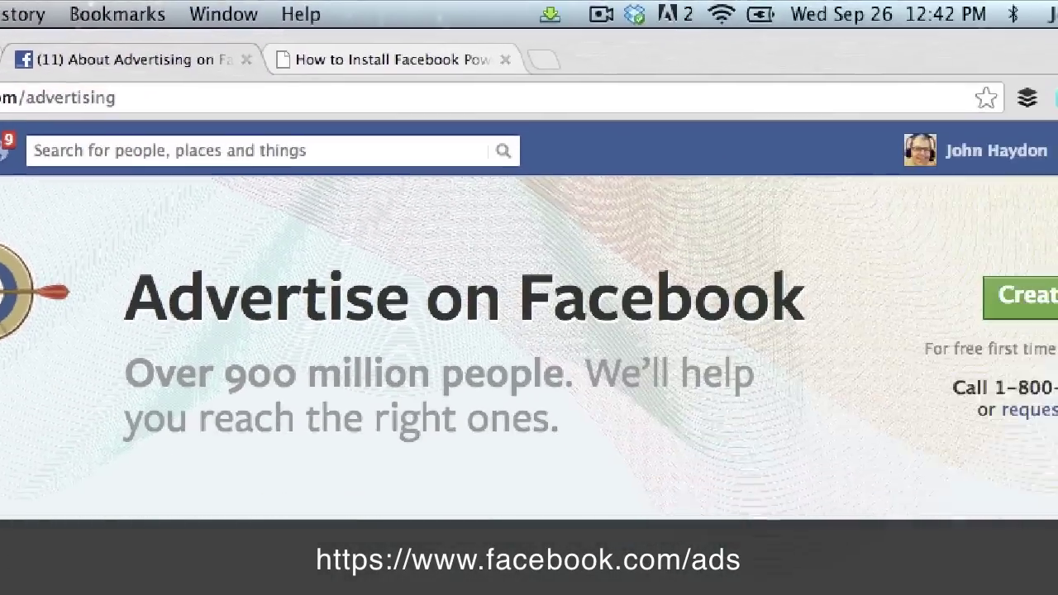
click(886, 285)
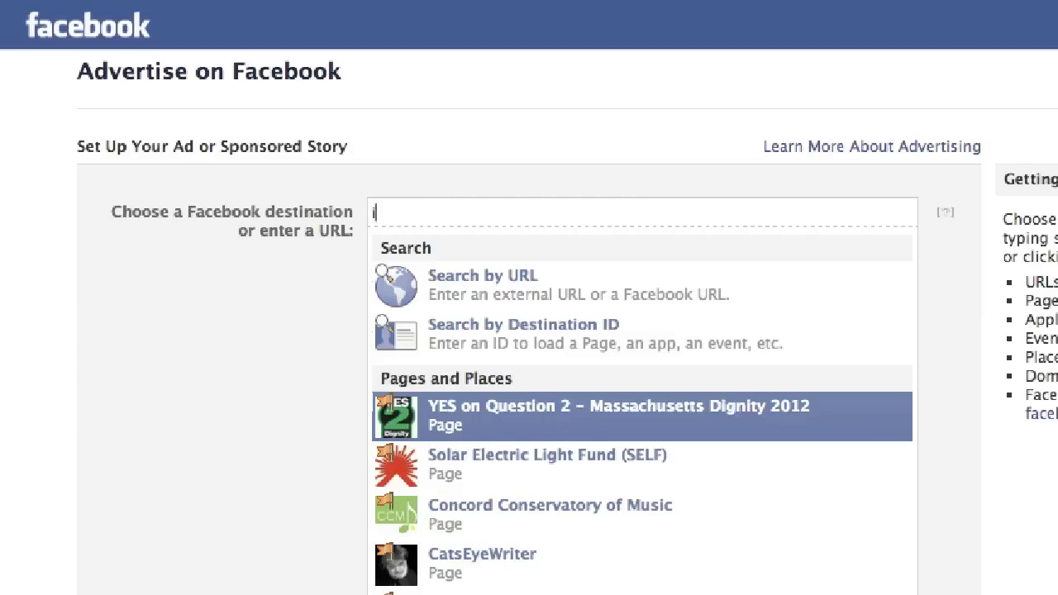
Step: Set the Inbound Zombie page as the ad destination and promote its specific post "Shared Photos – Does your Facebook Page have pu..."
text(inbound)
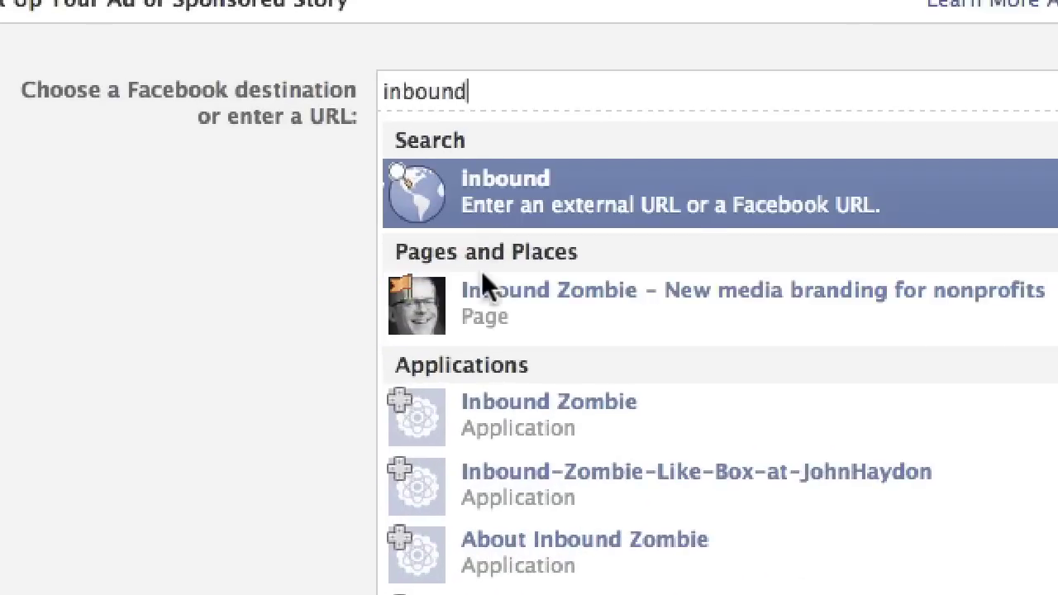
click(469, 346)
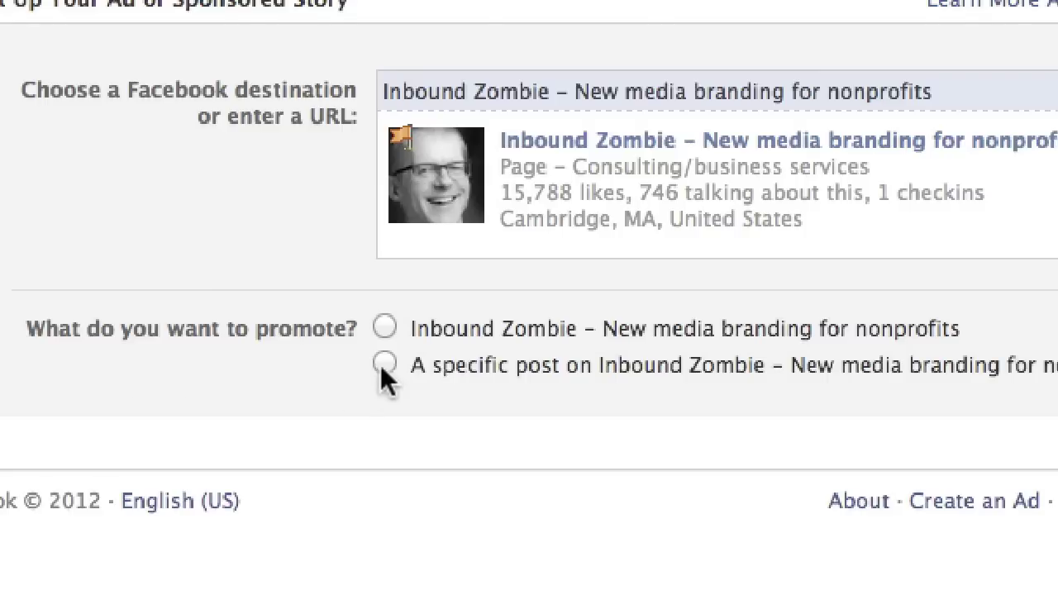
click(384, 328)
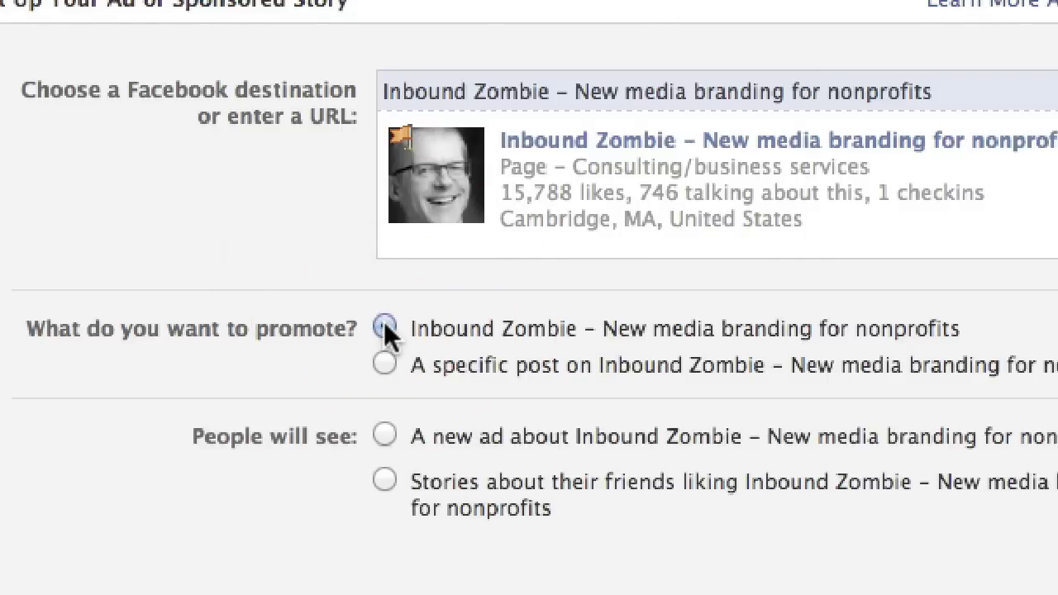
click(384, 365)
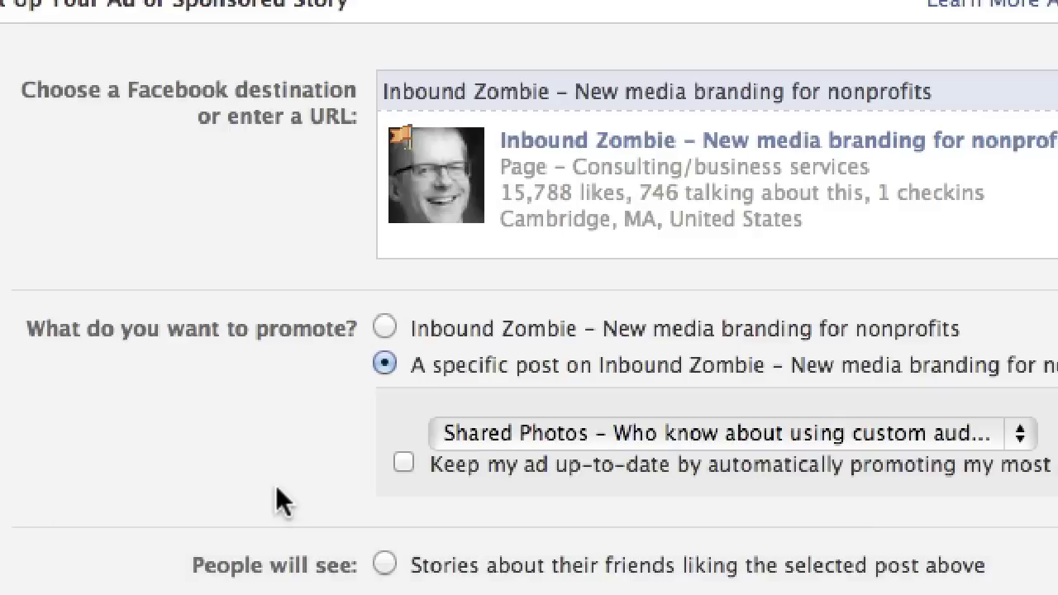
click(844, 429)
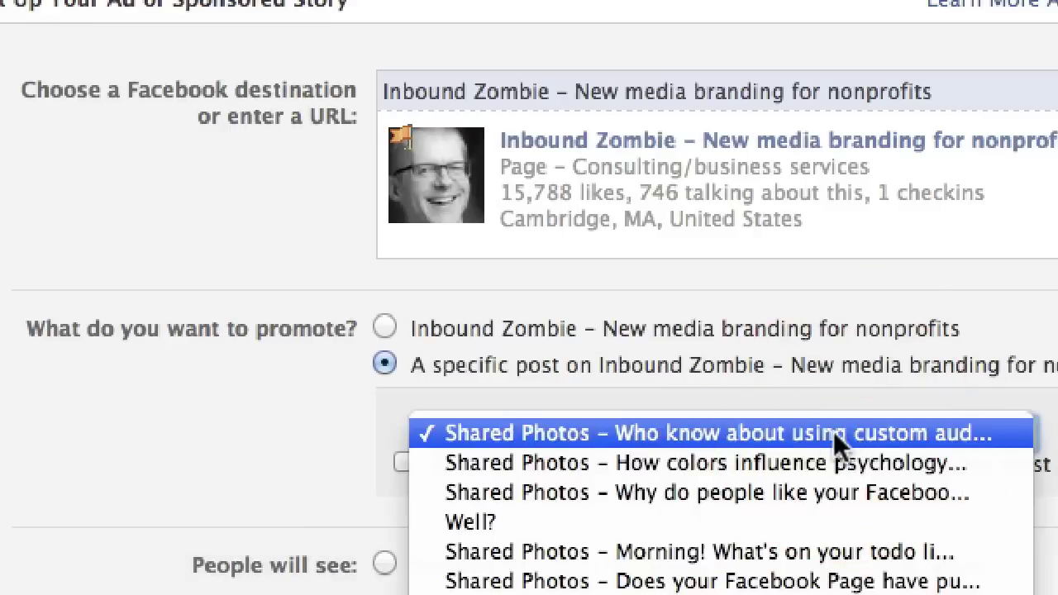
click(818, 581)
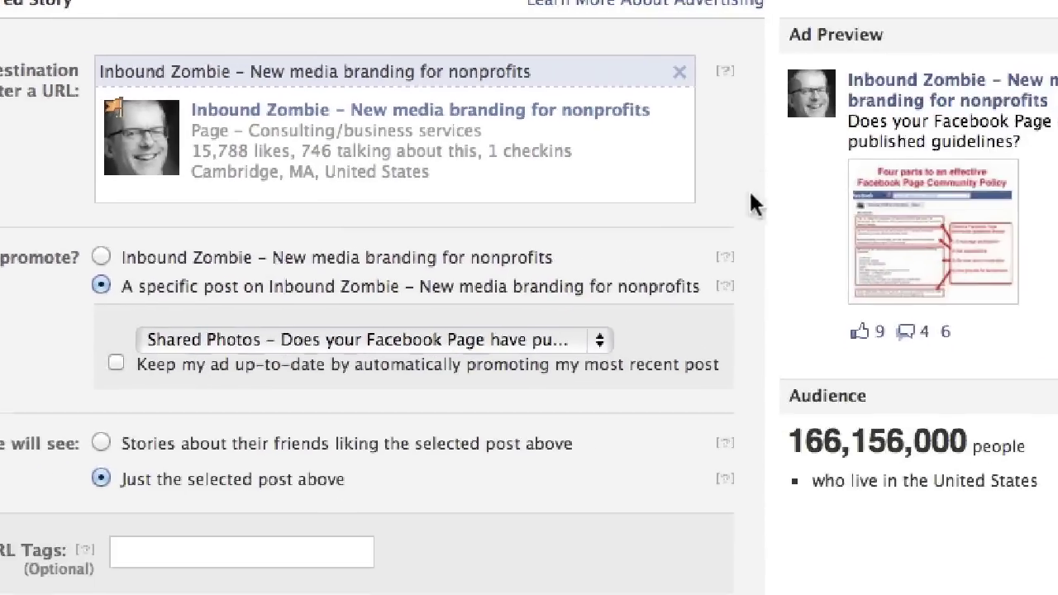
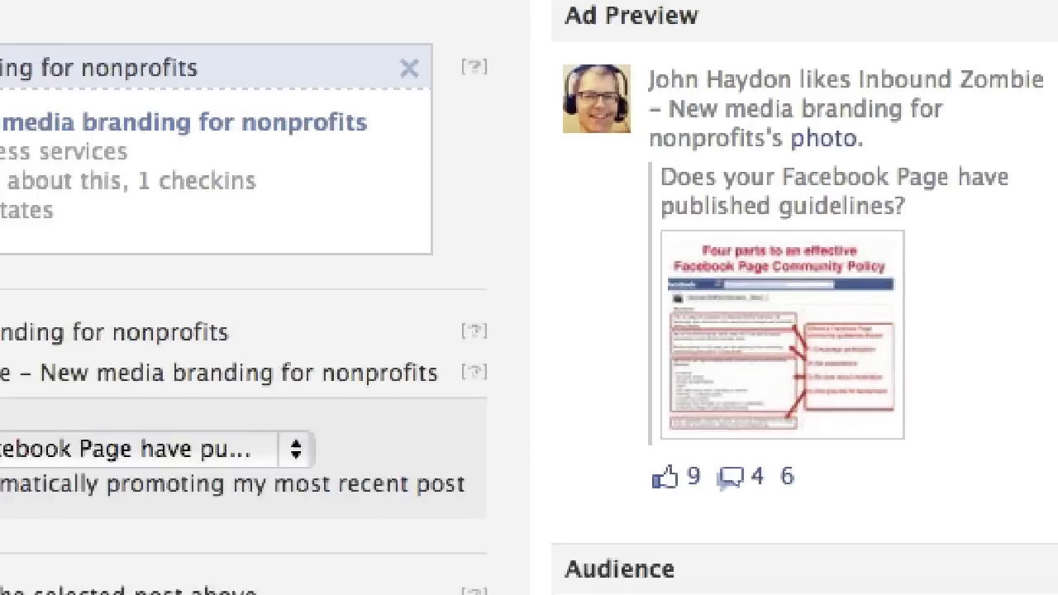
Step: Target the ad at the Active Email Subscribers custom audience and review the destination and promoted post settings
scroll(113, 449, down, 15)
scroll(113, 450, down, 4)
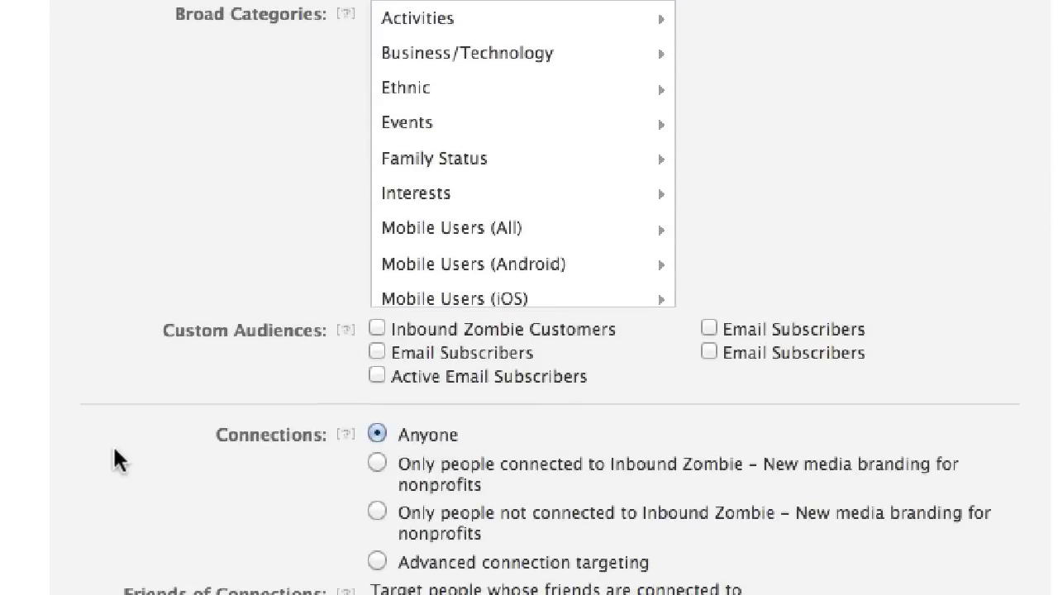
scroll(115, 450, up, 10)
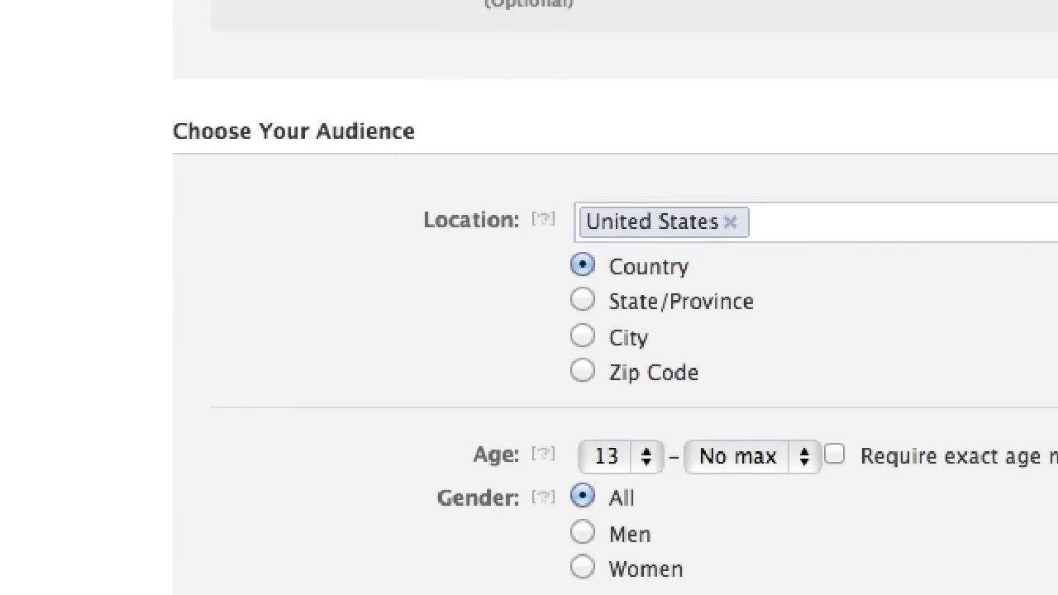
scroll(528, 297, up, 3)
scroll(529, 297, down, 10)
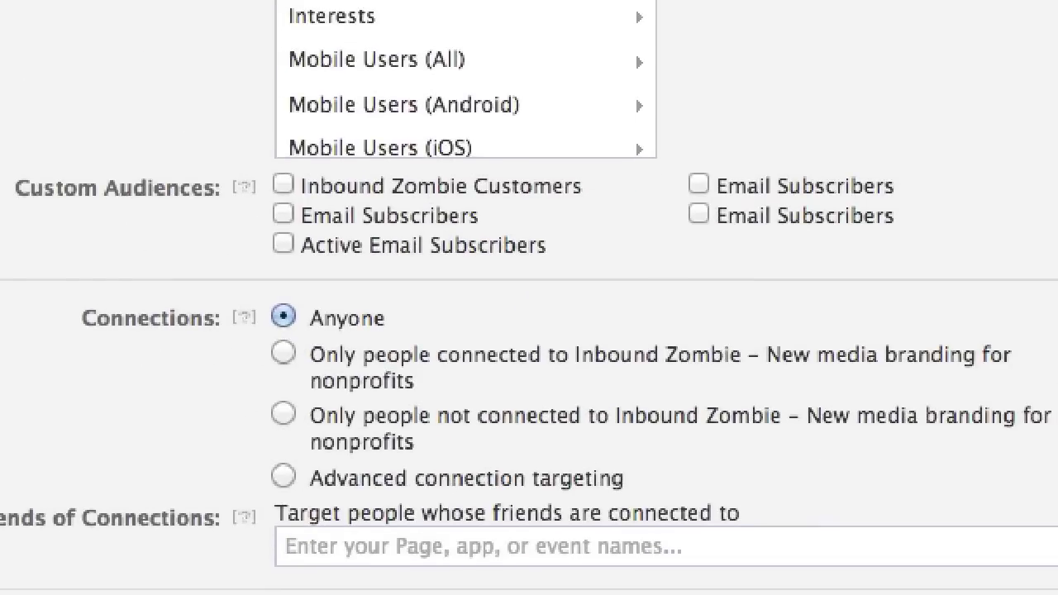
drag(18, 186, 220, 195)
click(219, 196)
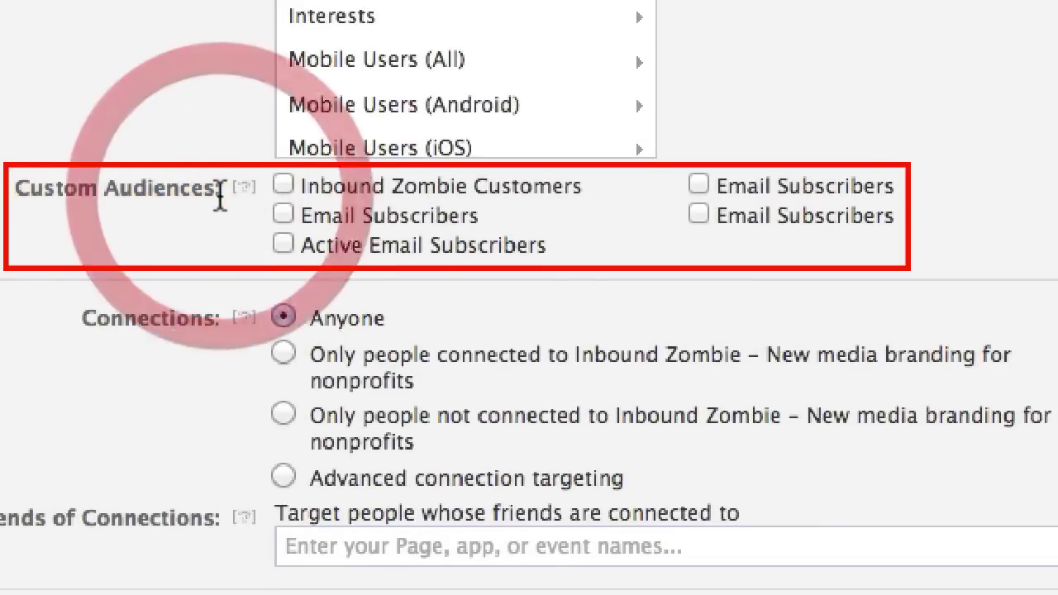
click(283, 251)
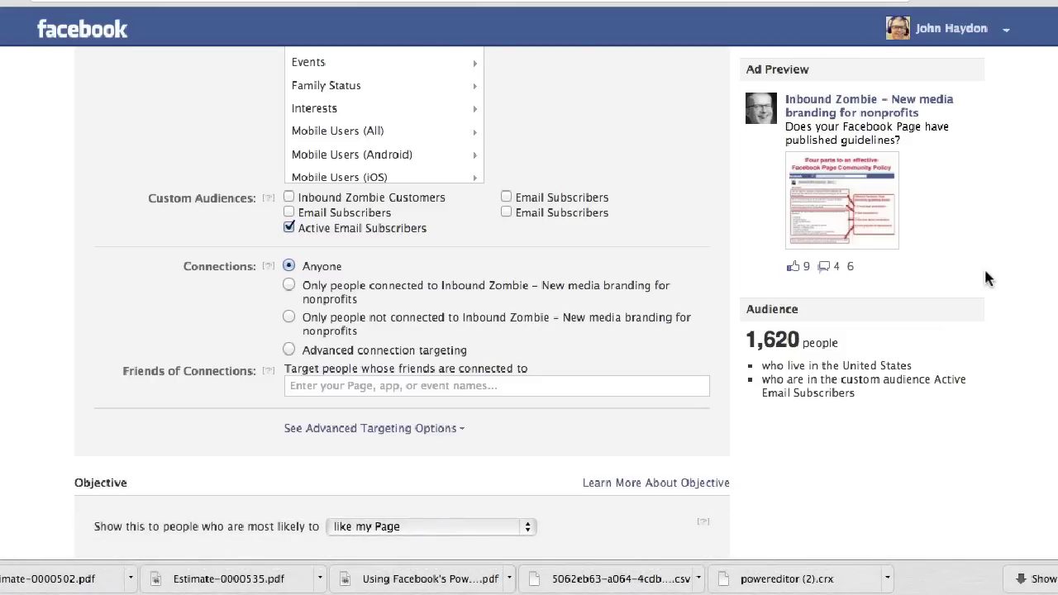
scroll(958, 259, up, 5)
scroll(959, 259, up, 4)
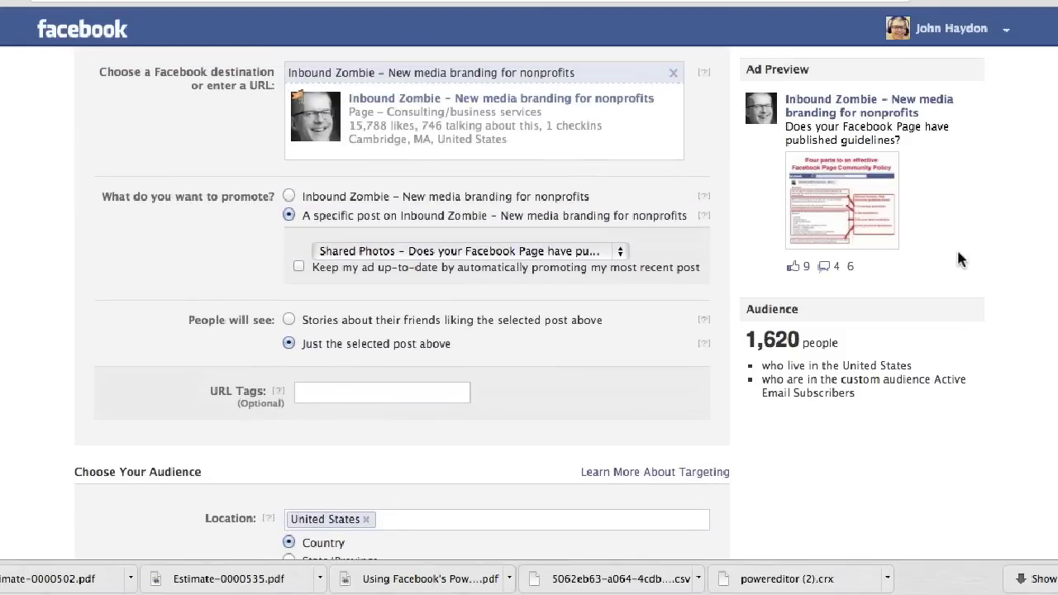